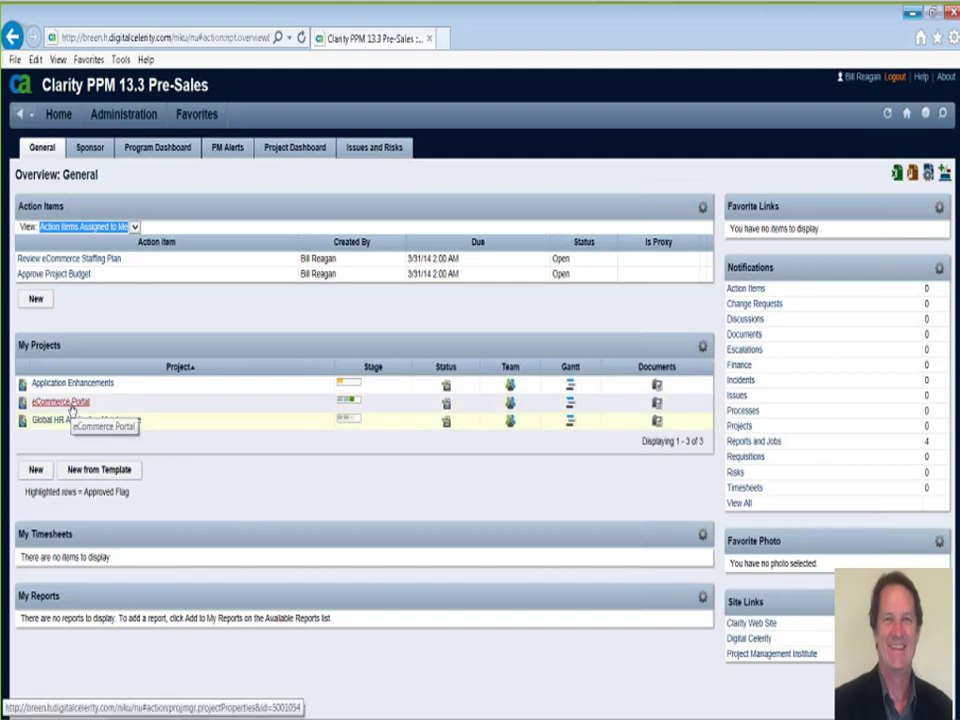
In the eCommerce Portal project's team list, set the default allocation to 50% for the Architect role and 25% for the Business Analyst
left_click(71, 403)
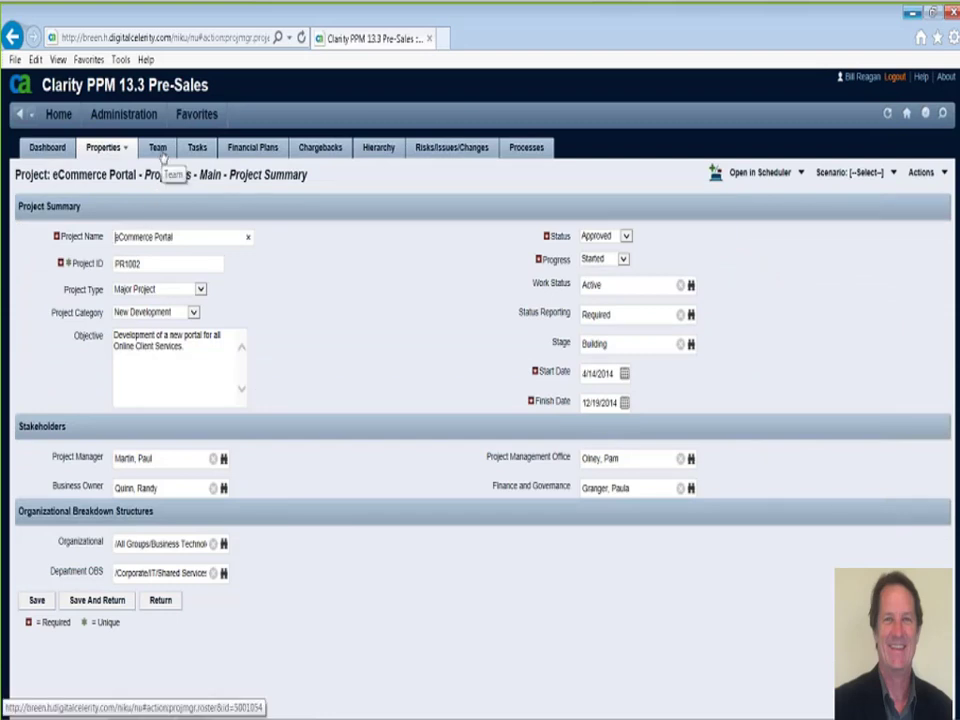
left_click(160, 152)
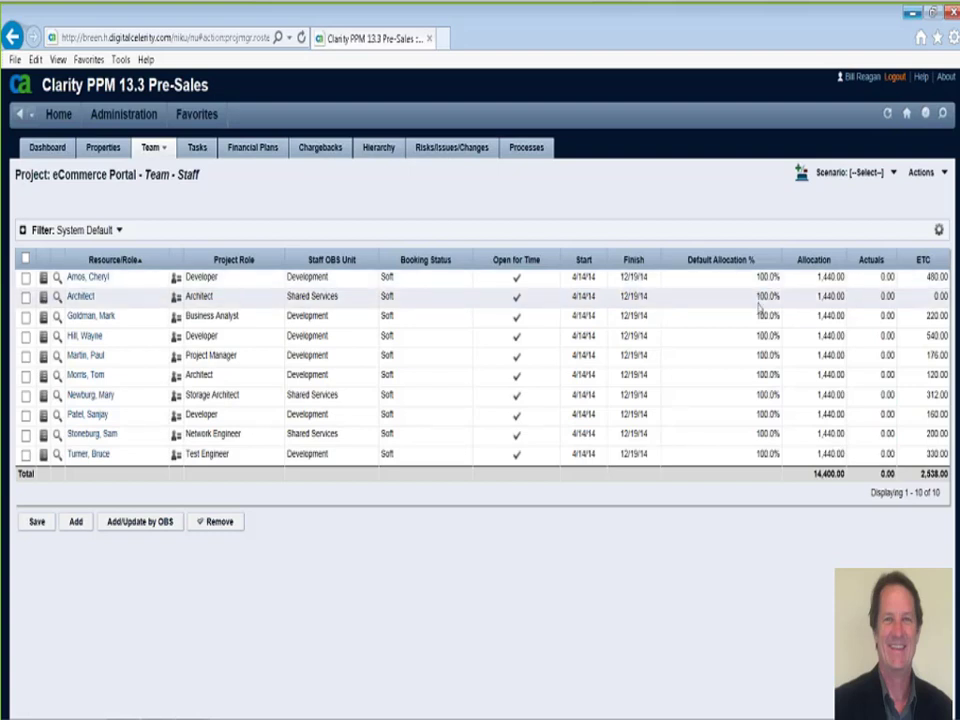
left_click(758, 303)
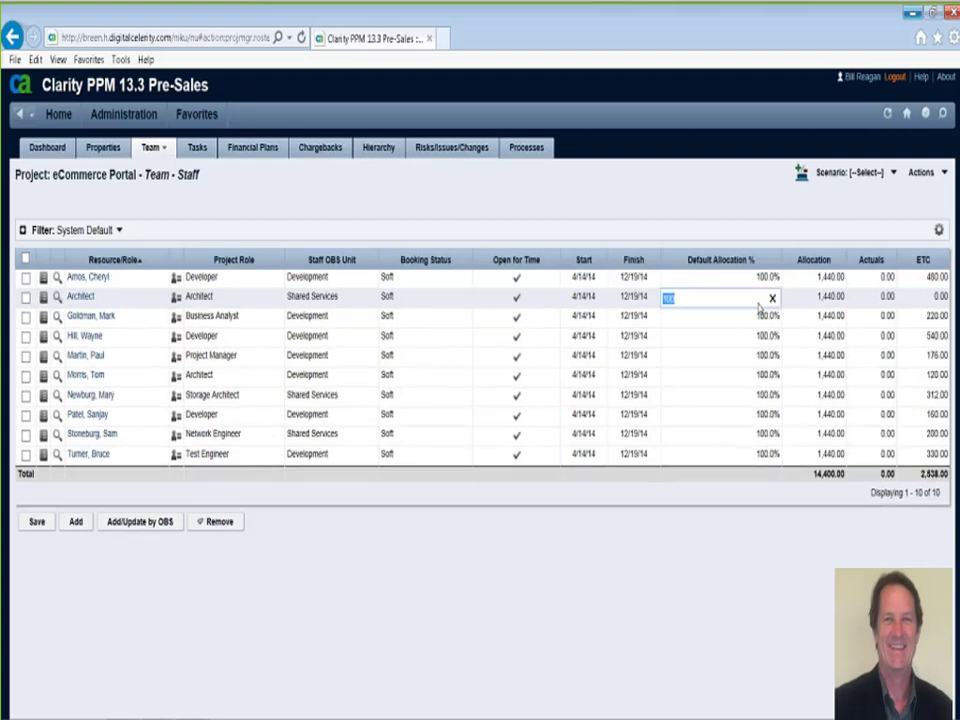
type("50")
left_click(752, 318)
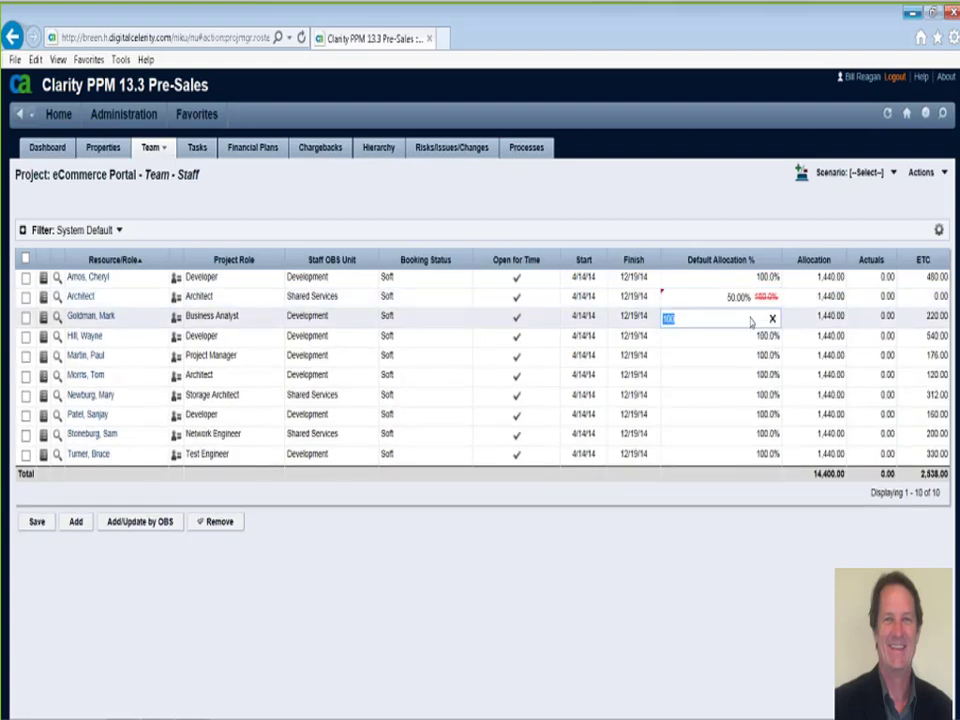
type("25")
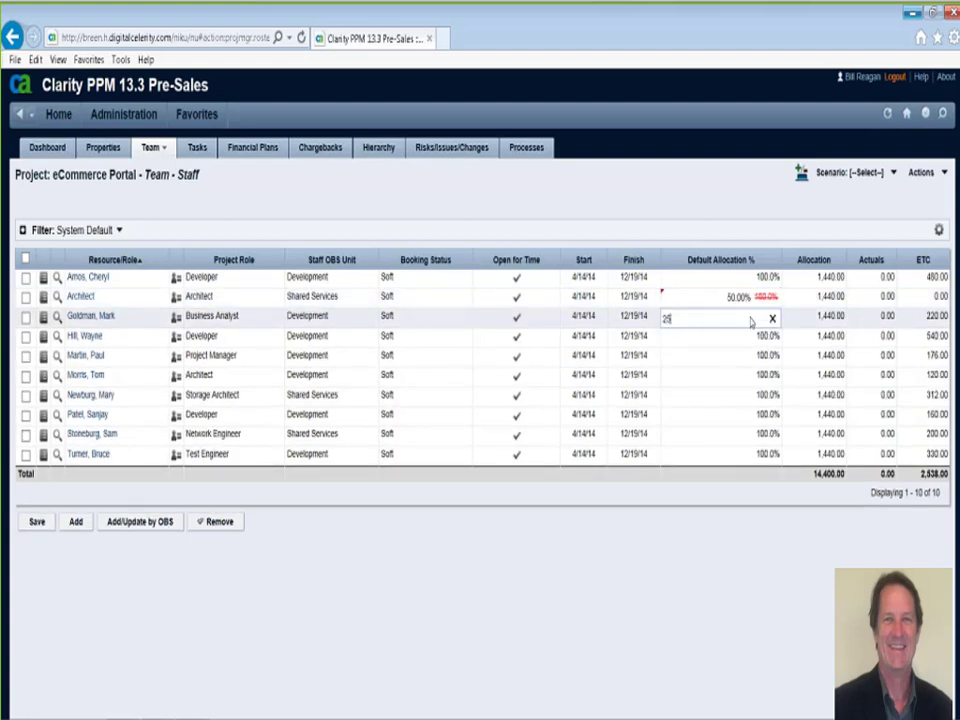
Set the Test Engineer's start date to 7/14/2014 and save the team staff changes
left_click(575, 455)
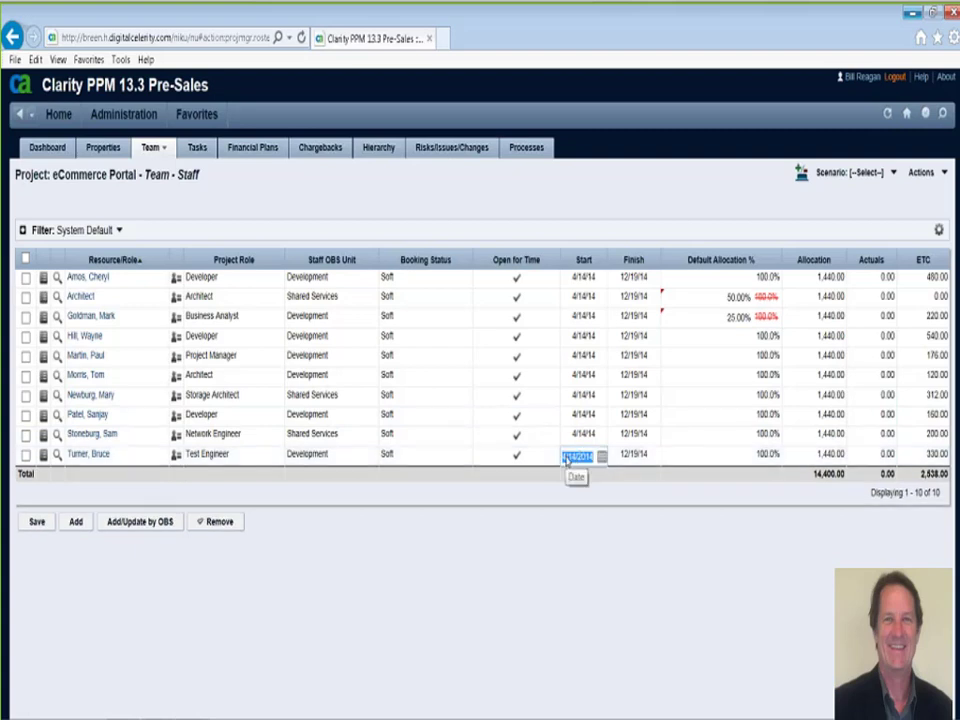
left_click(568, 457)
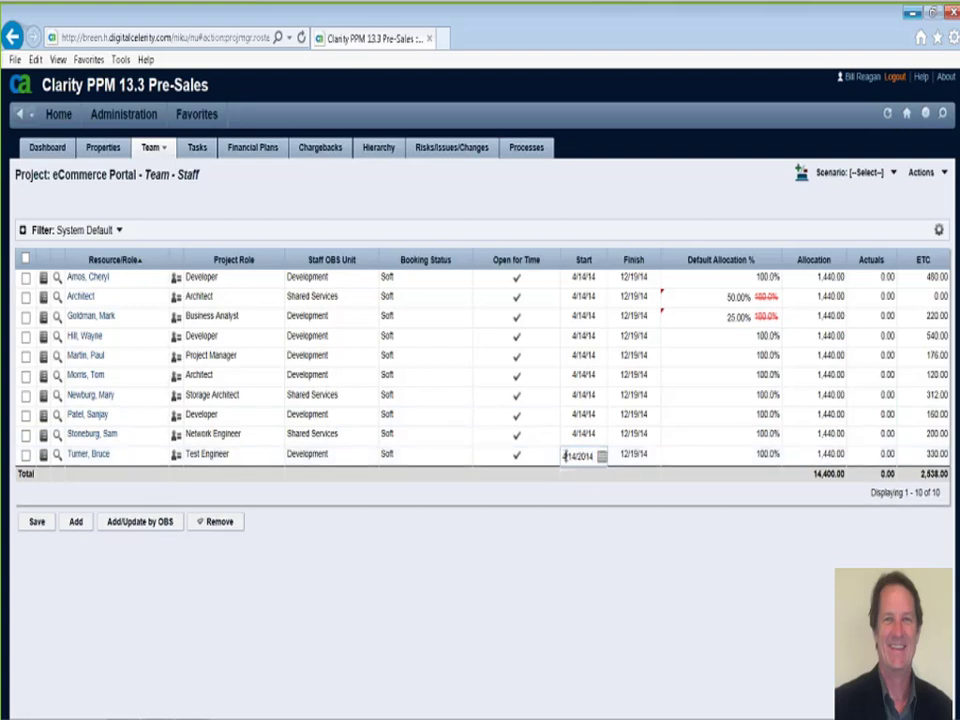
key("shift+Home")
type("7")
left_click(40, 529)
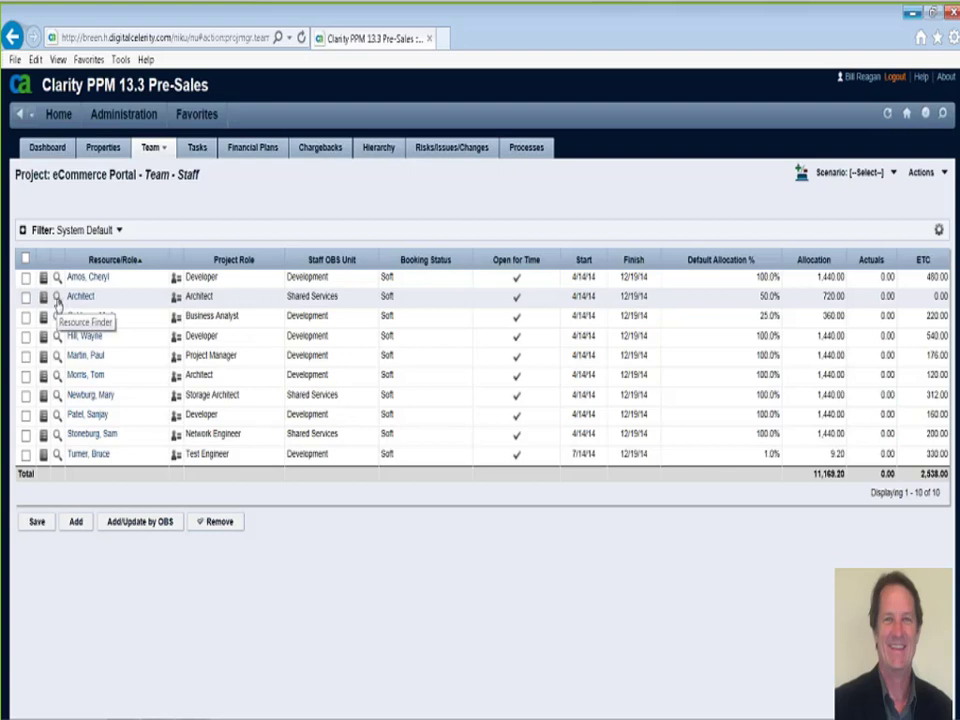
Check the resource finder's candidates for the Architect role, and close it without replacing the role
left_click(57, 301)
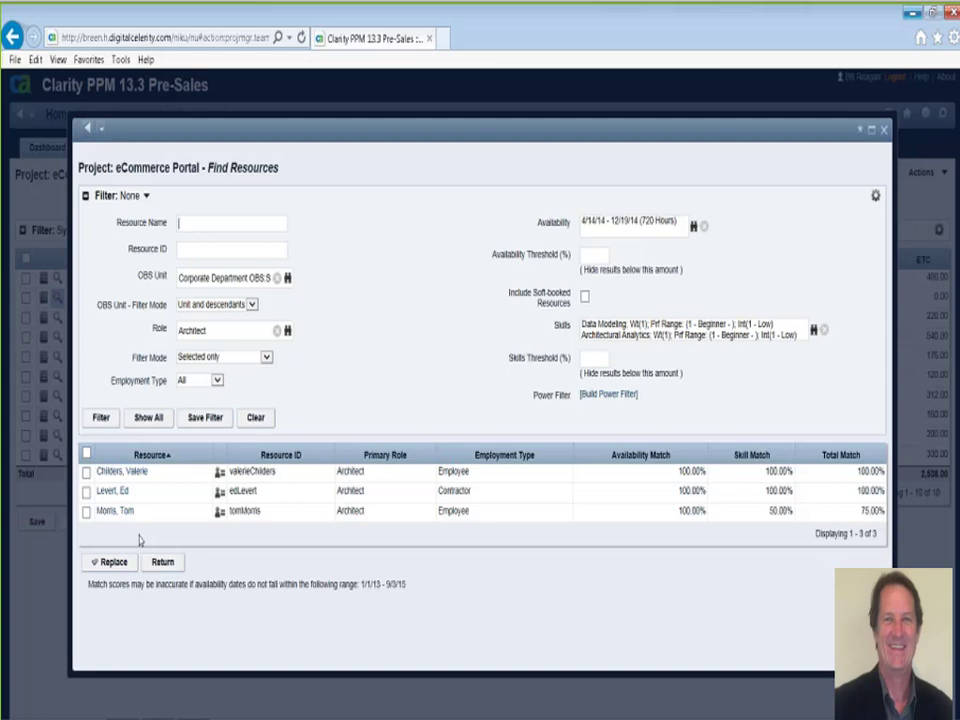
left_click(884, 133)
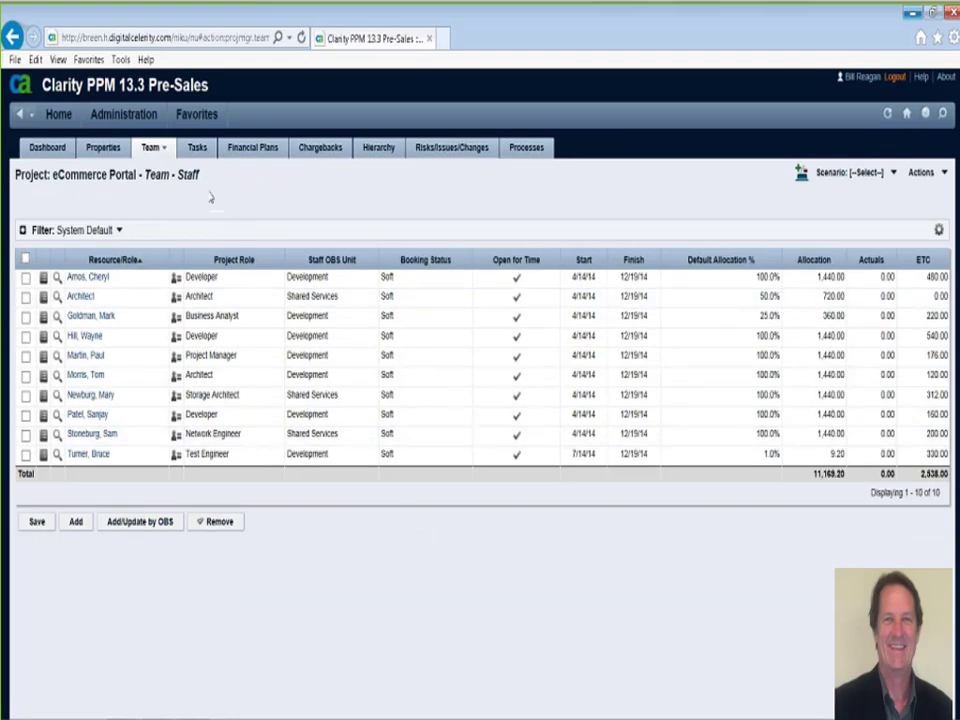
Open the project's Gantt view and add the Architect role to the resources assigned to the Identify Storage Requirements task
left_click(200, 155)
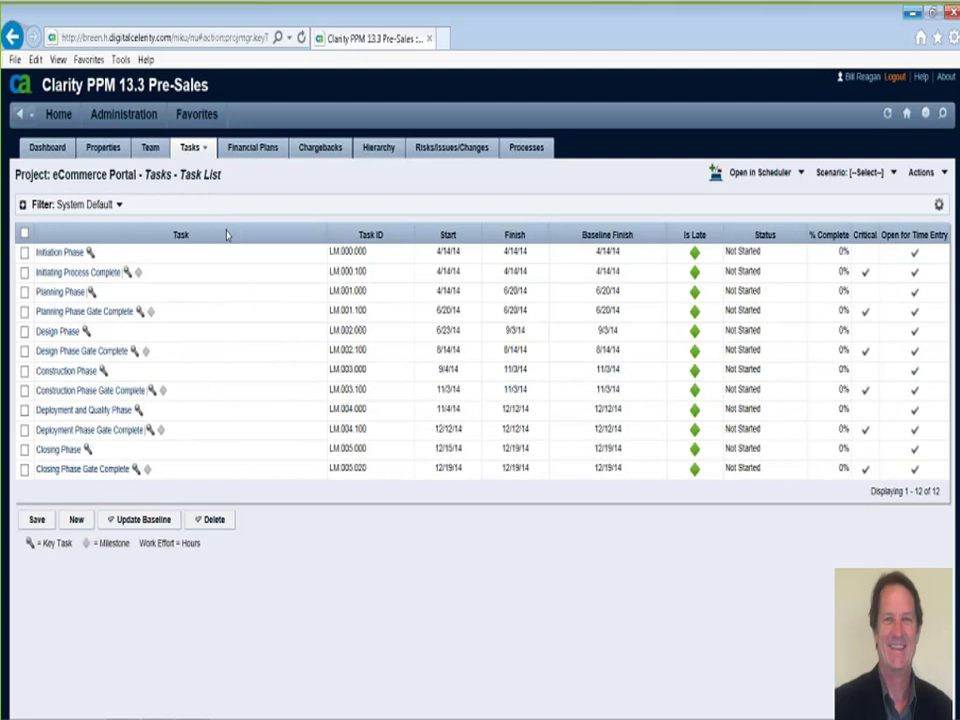
left_click(204, 150)
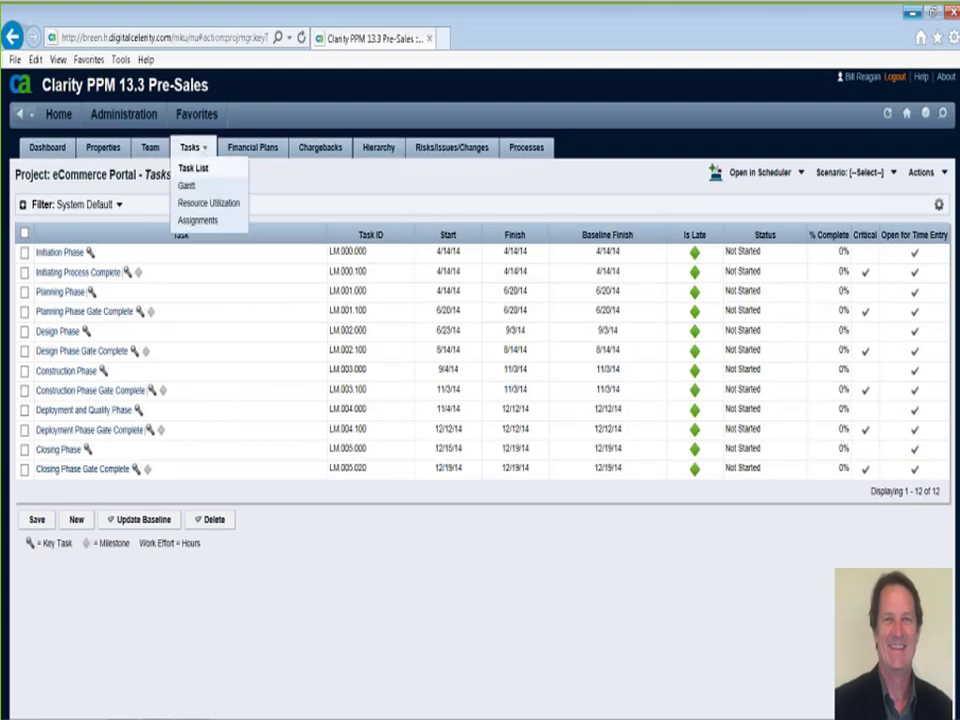
left_click(187, 187)
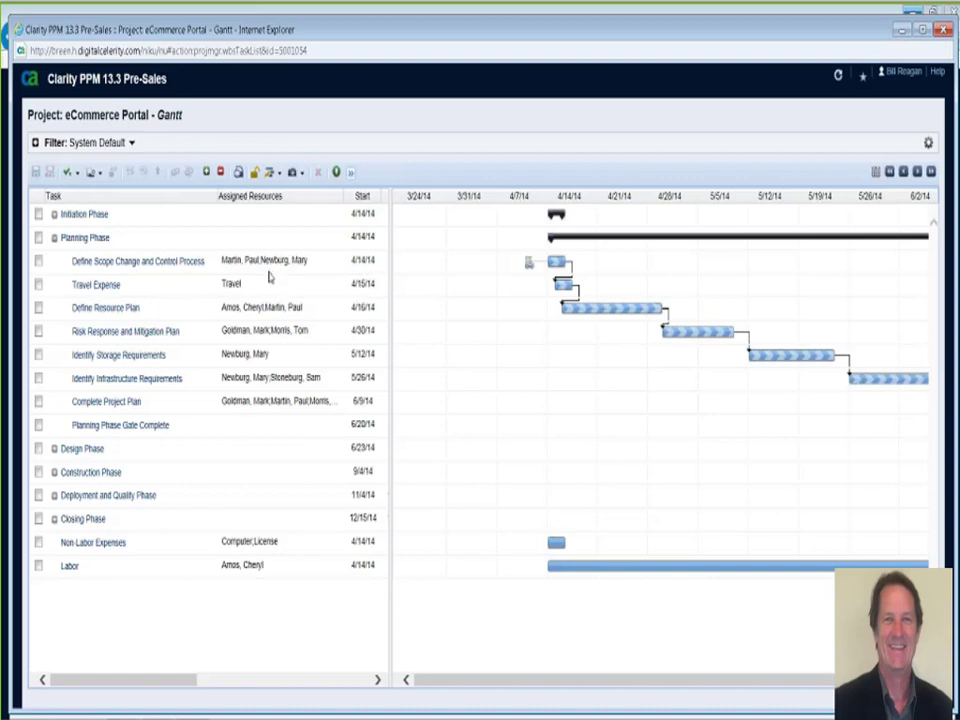
left_click(280, 366)
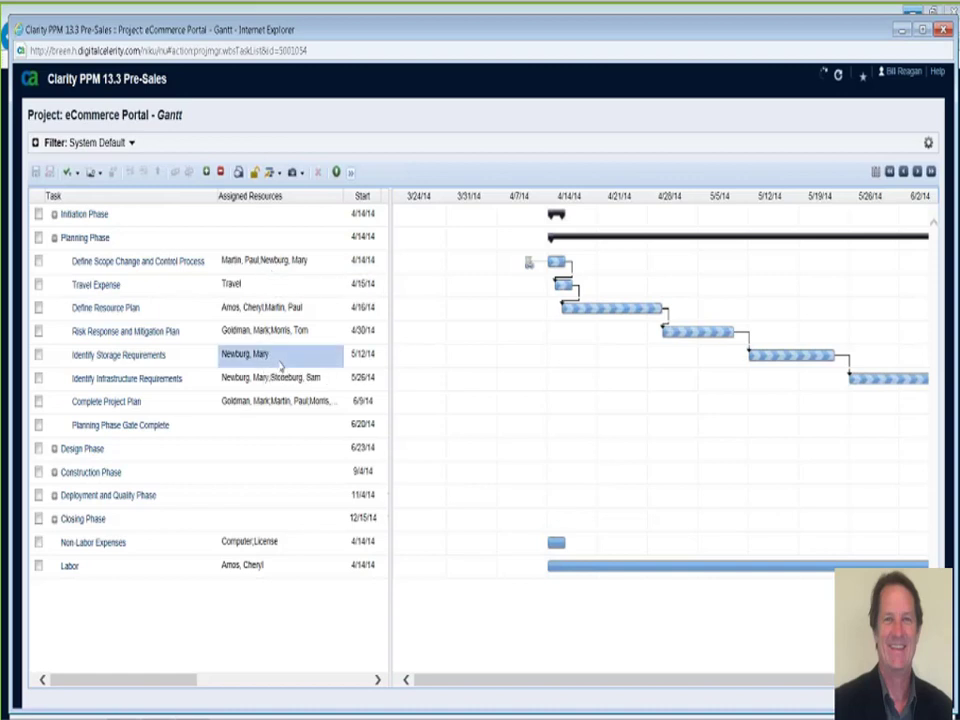
left_click(279, 364)
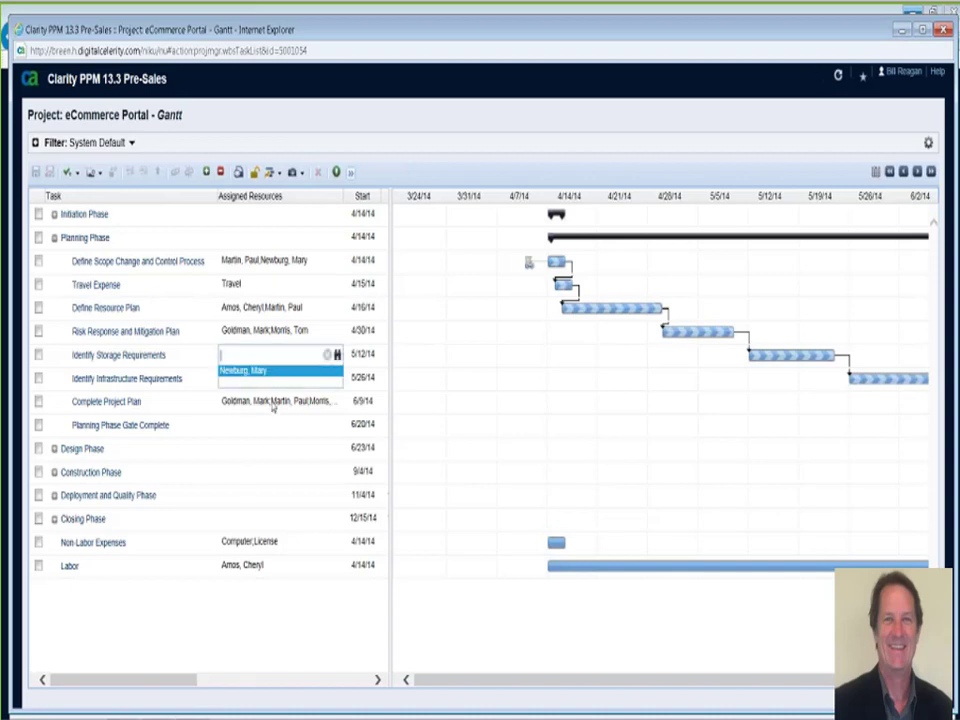
type("arc")
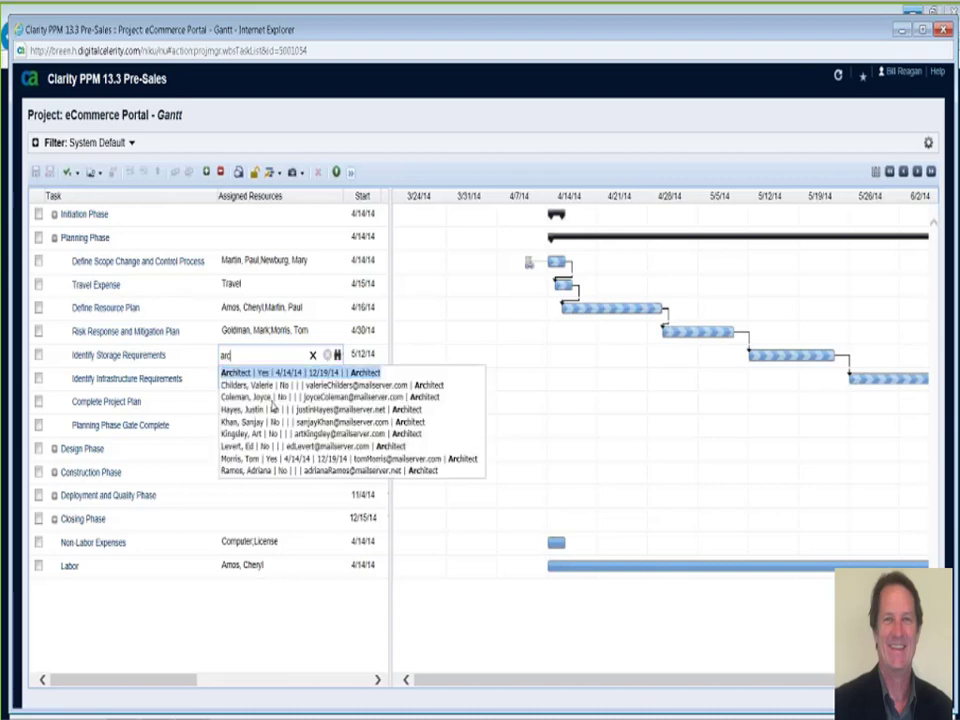
left_click(238, 372)
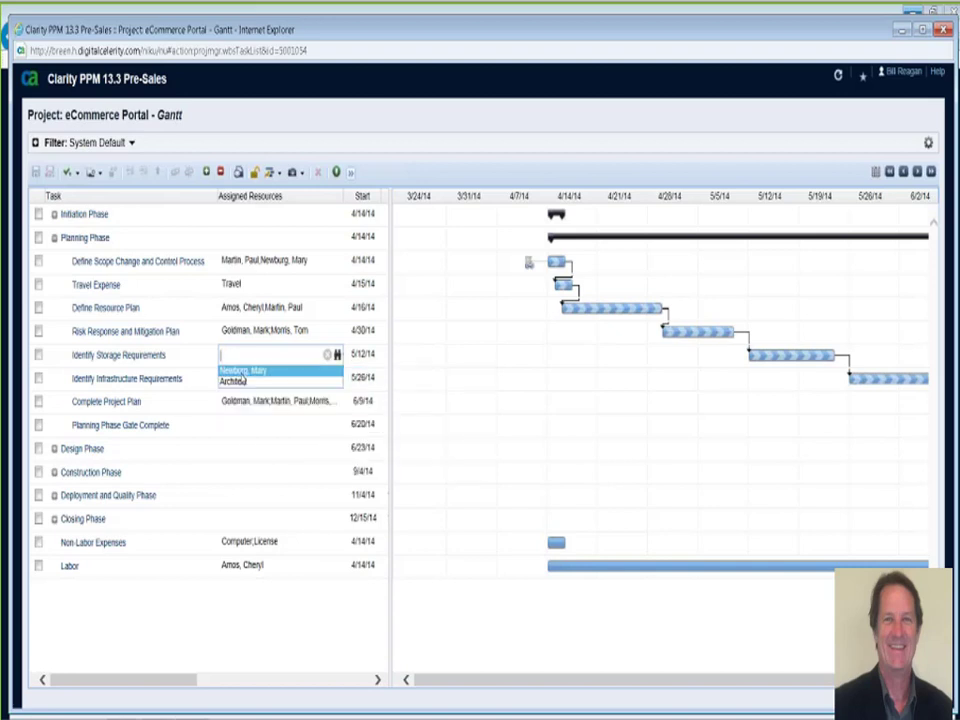
left_click(255, 452)
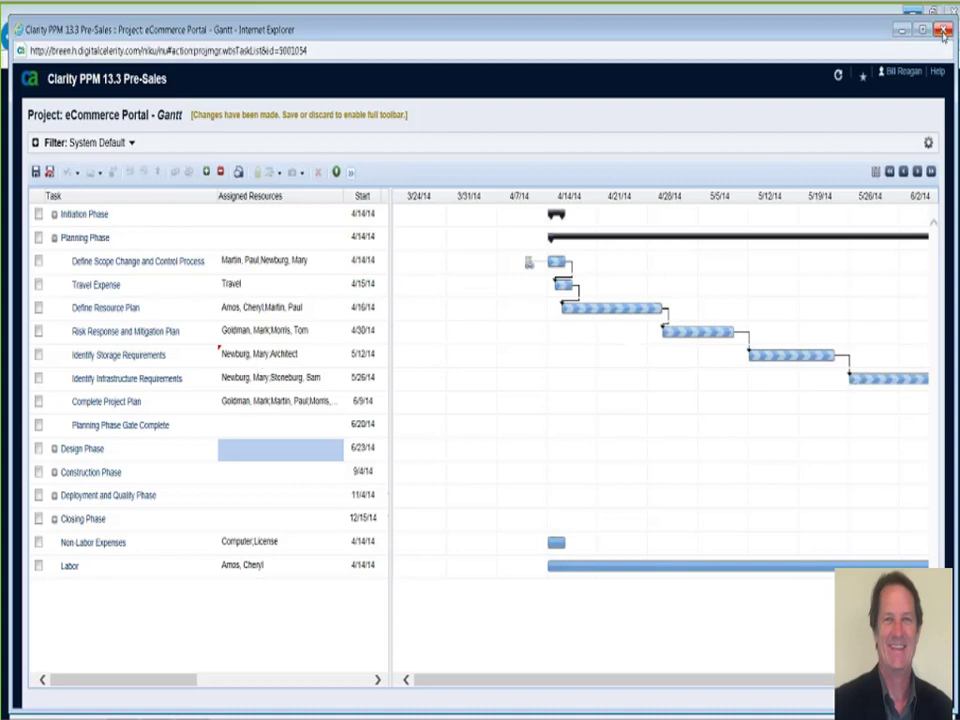
Discard the unsaved assignment change in the Gantt view and close its window
left_click(55, 172)
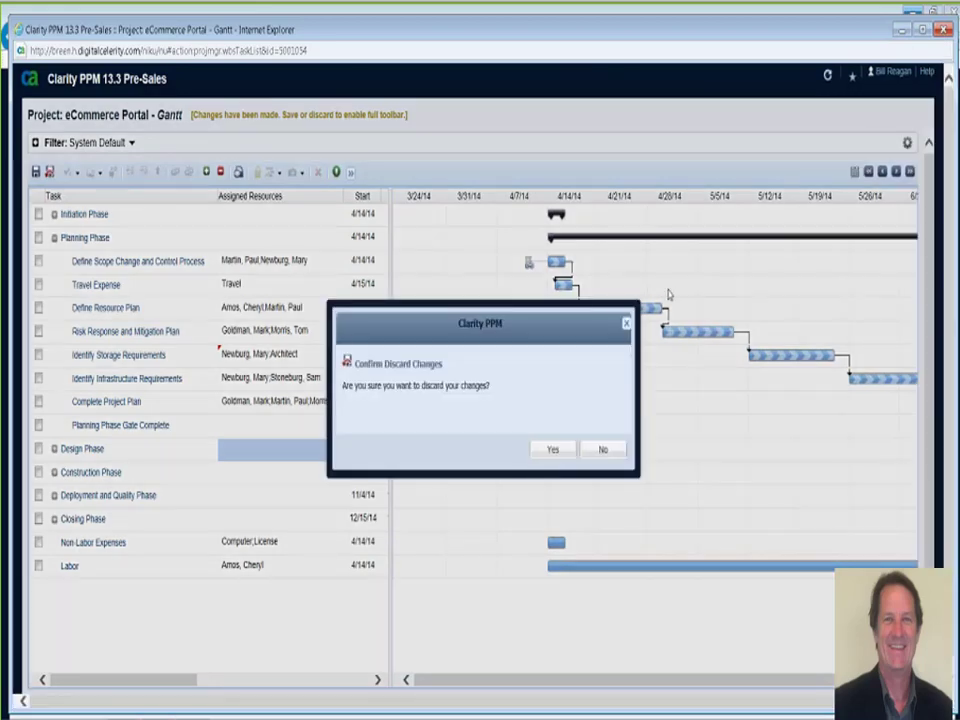
left_click(566, 448)
left_click(943, 29)
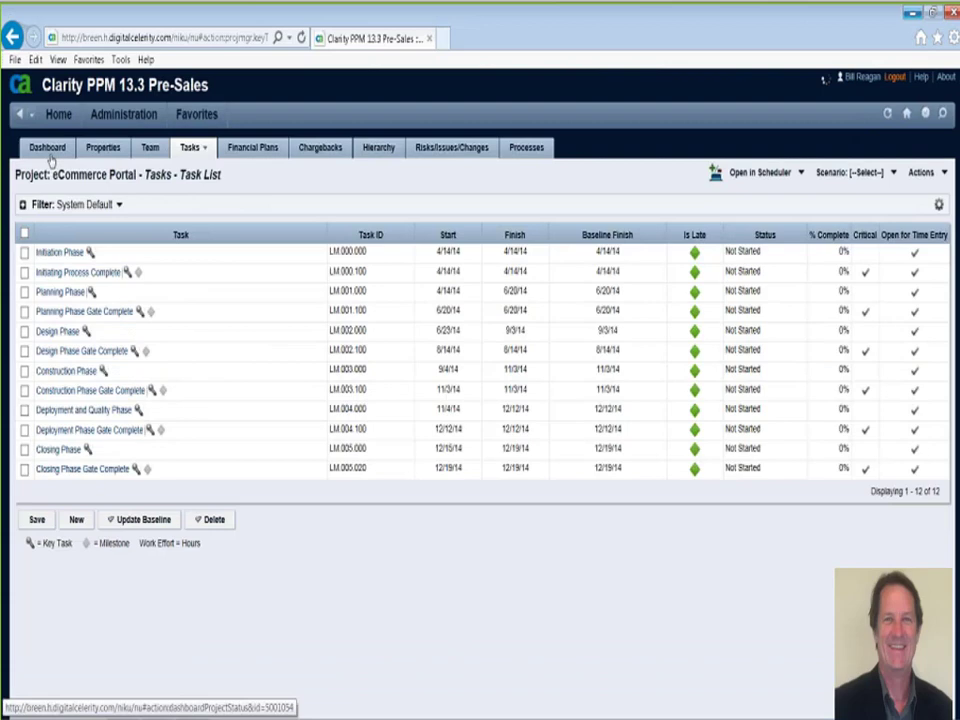
Examine the project dashboard, including the baselines chart and the weekly team utilization for the weeks of 4/14/14 and 4/21/14
left_click(50, 158)
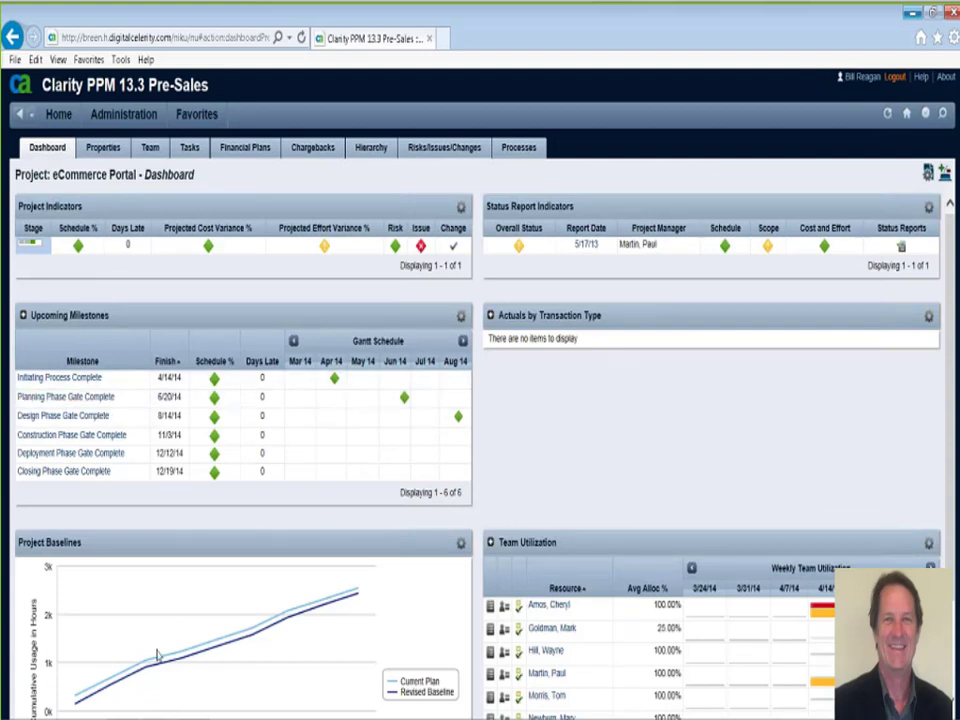
mouse_move(325, 612)
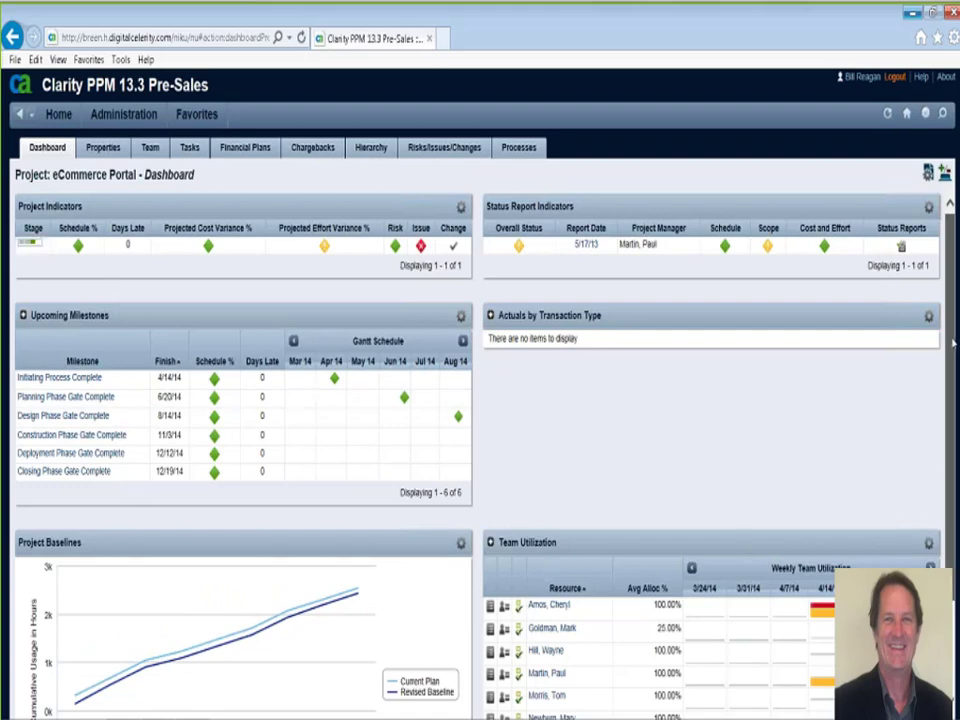
scroll(580, 445, "down", 3)
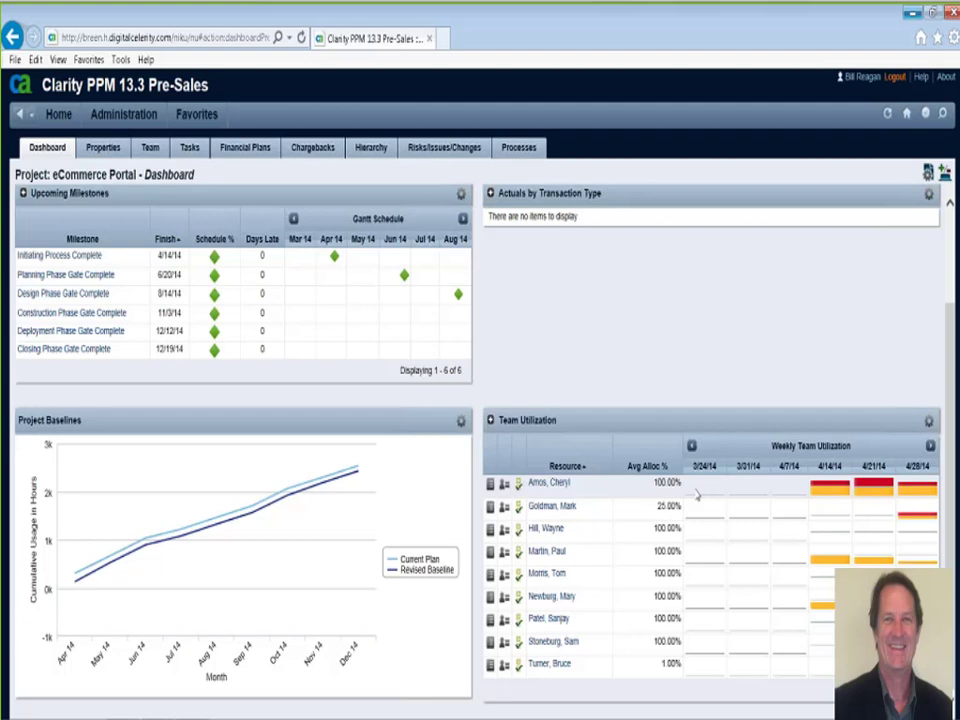
mouse_move(831, 500)
mouse_move(871, 498)
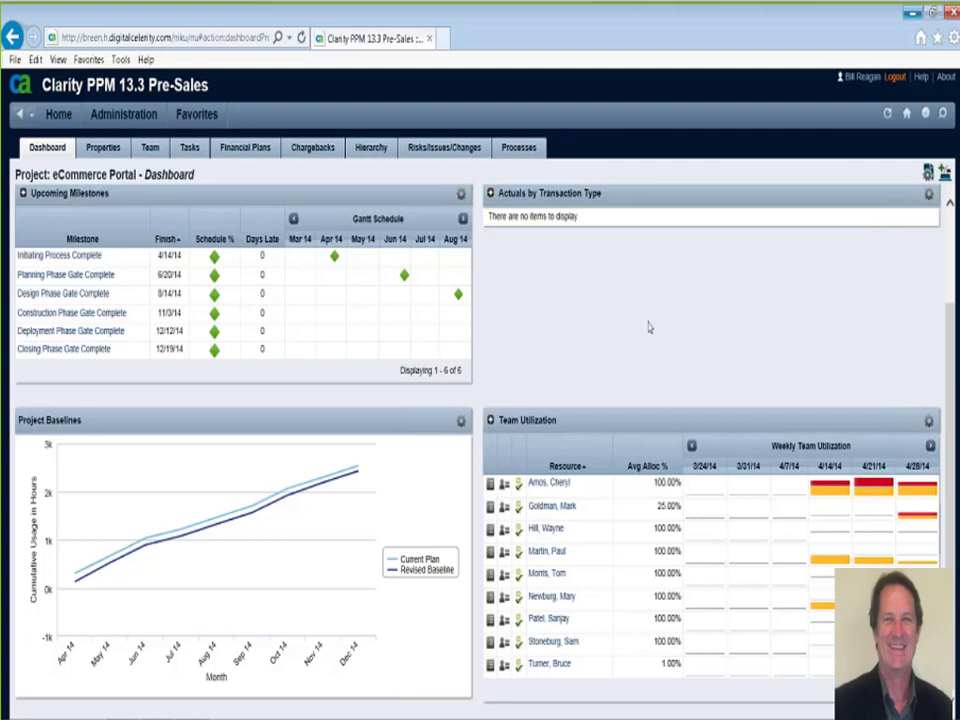
Open the resource planning workloads and examine the allocations by investment of the first listed developer
left_click(197, 116)
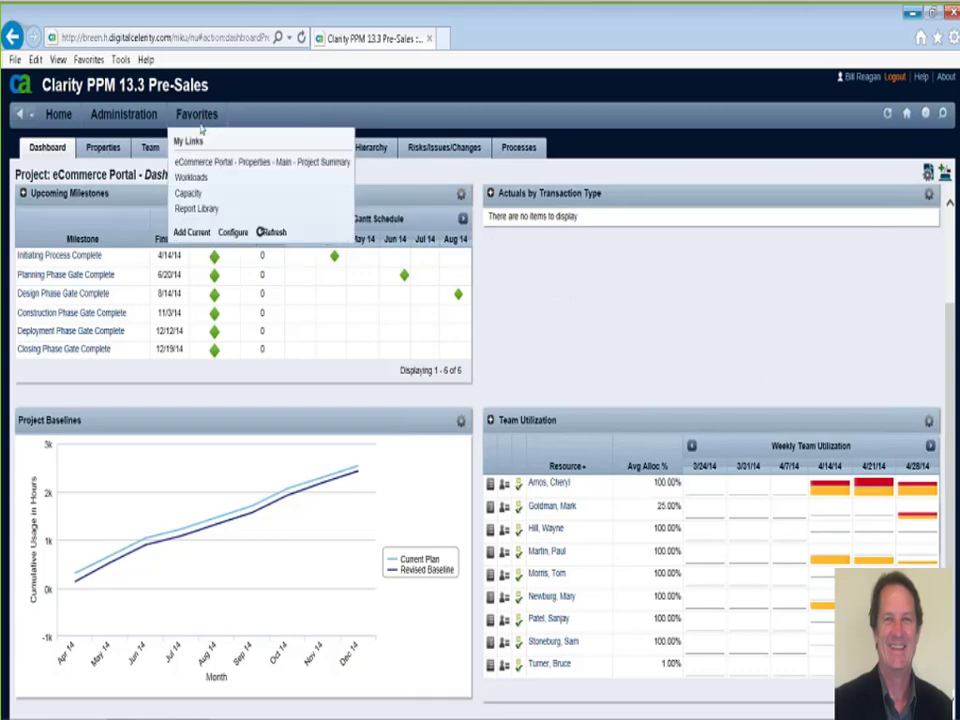
left_click(191, 177)
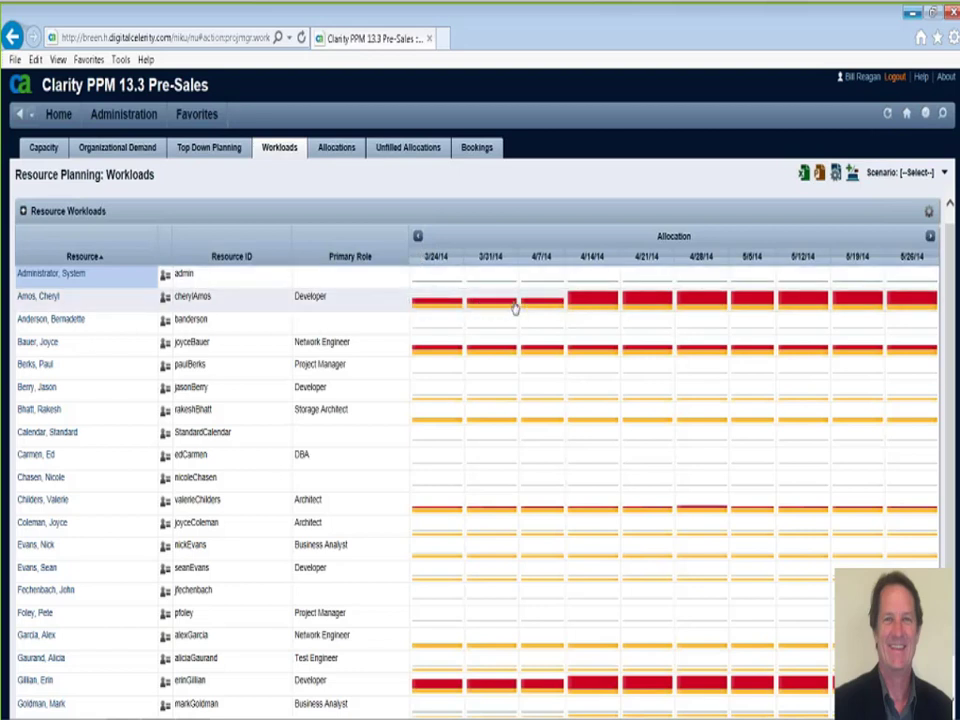
mouse_move(591, 312)
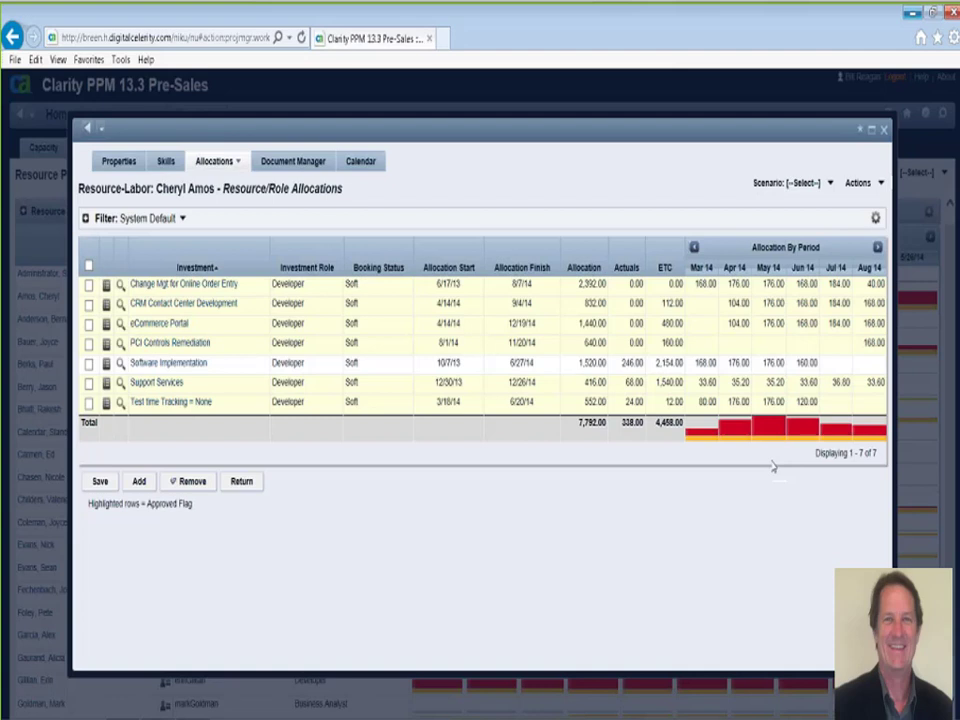
left_click(884, 136)
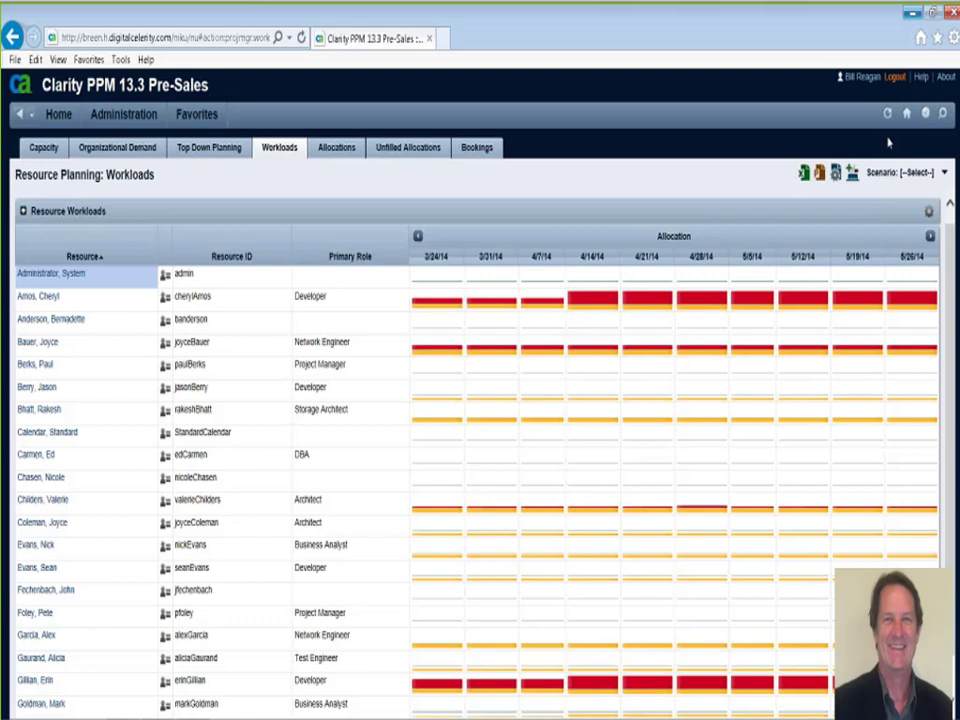
Examine demand against capacity for the Developer role in April and May 2014, opening the May details and closing them
left_click(43, 150)
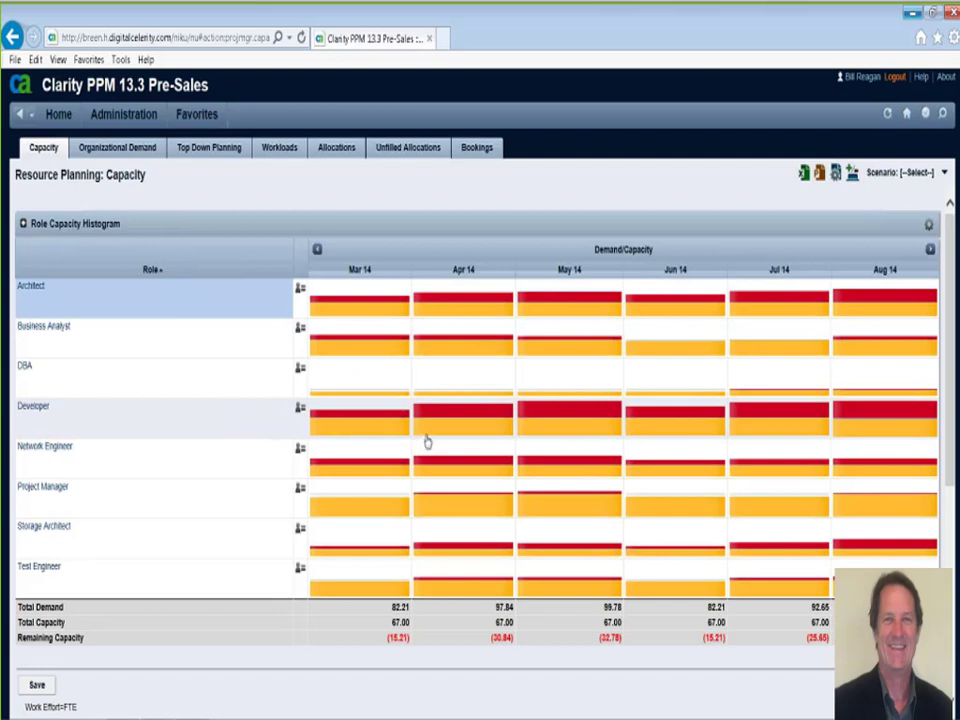
mouse_move(429, 442)
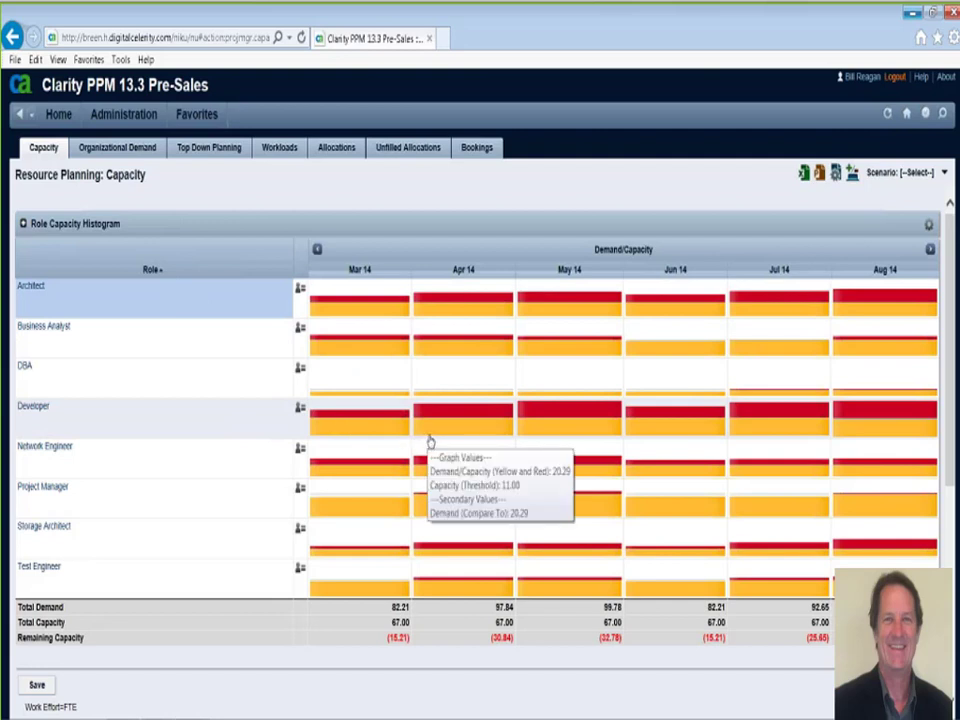
mouse_move(557, 431)
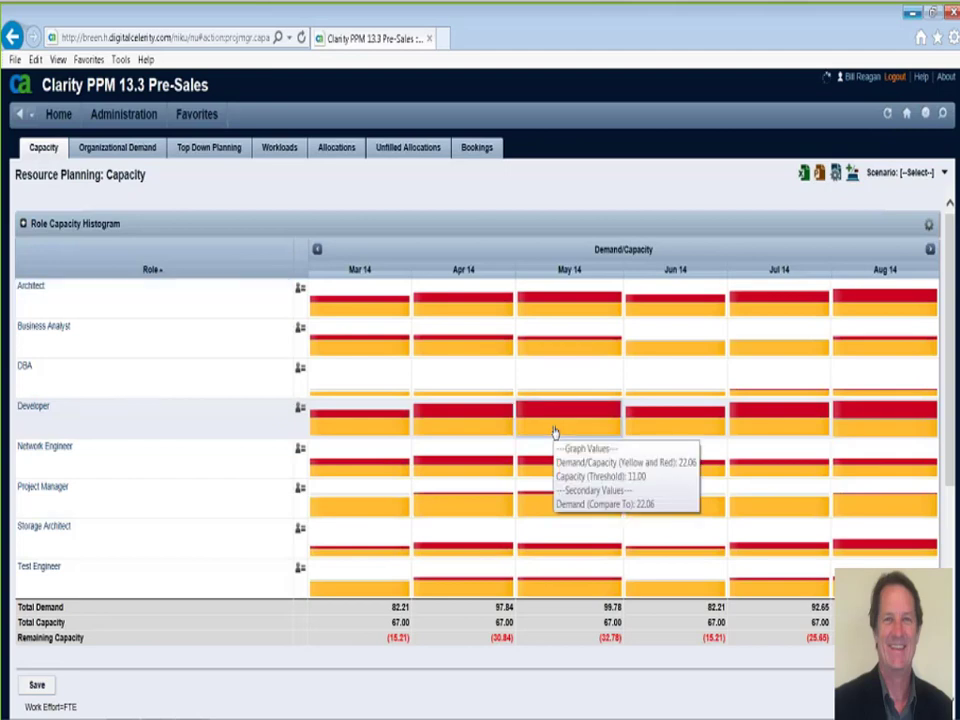
left_click(555, 432)
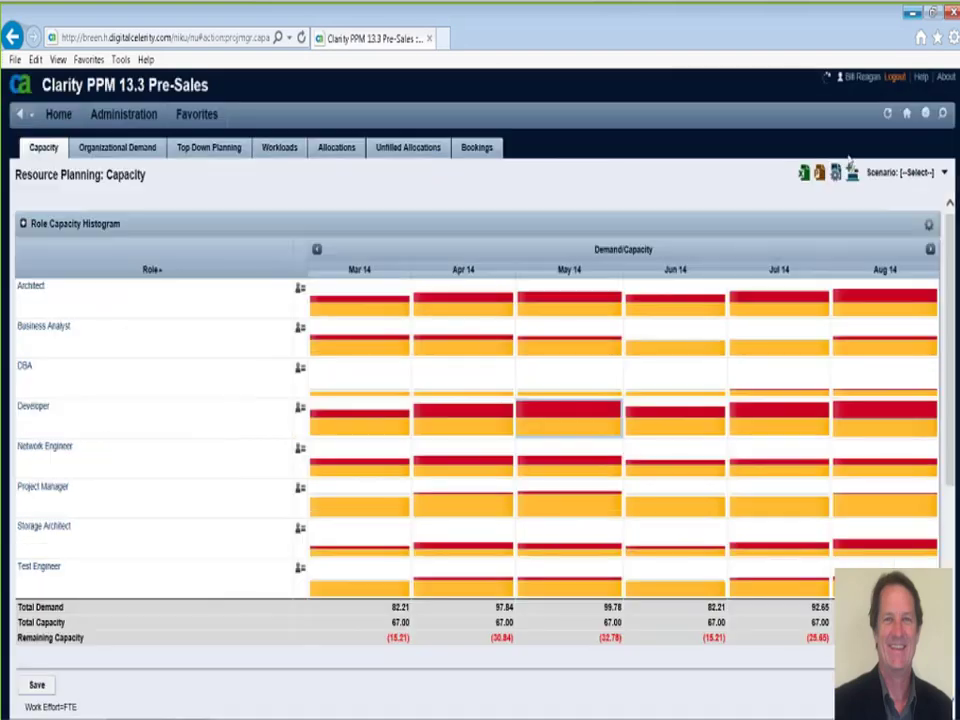
left_click(885, 131)
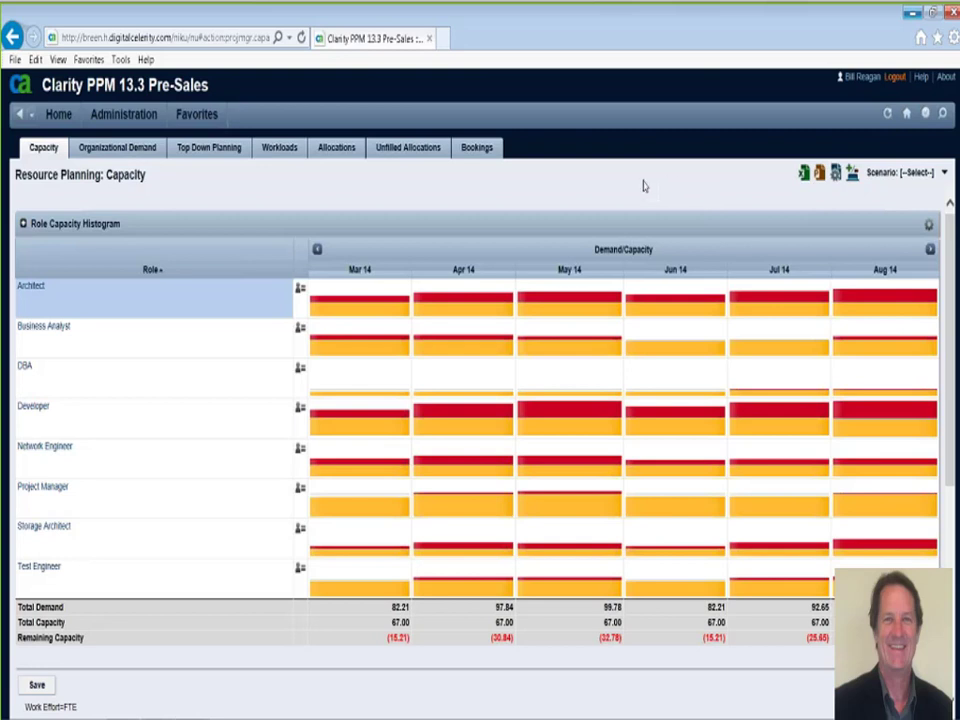
Open the Report Library to see the completed resource reports
mouse_move(202, 118)
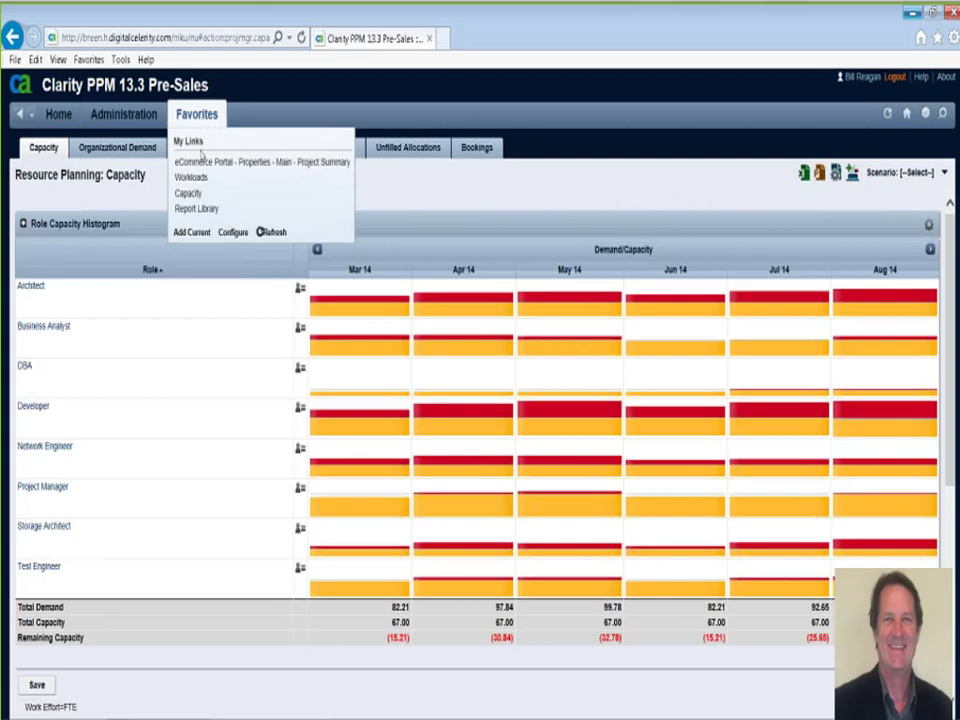
left_click(203, 208)
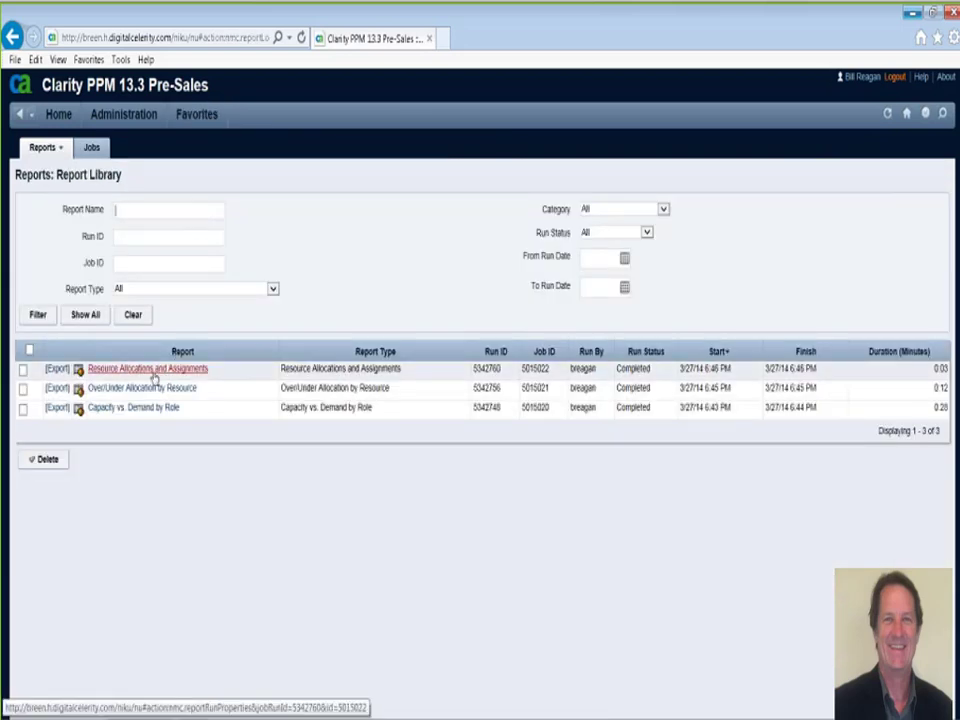
Examine the completed Resource Allocations and Assignments report at full window size, and close it again
left_click(131, 370)
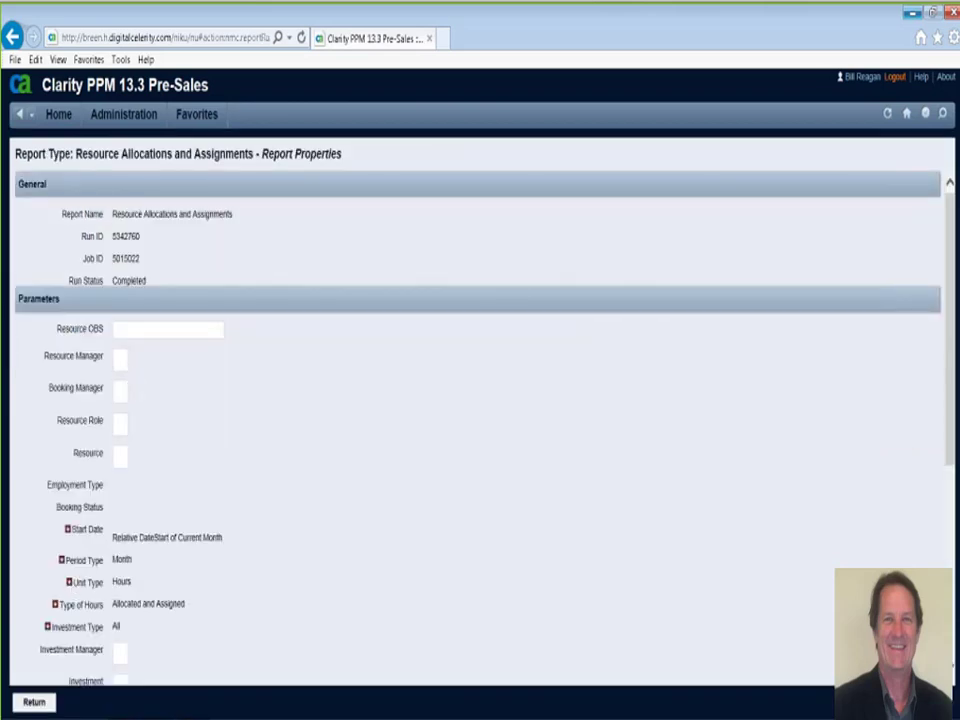
left_click(30, 702)
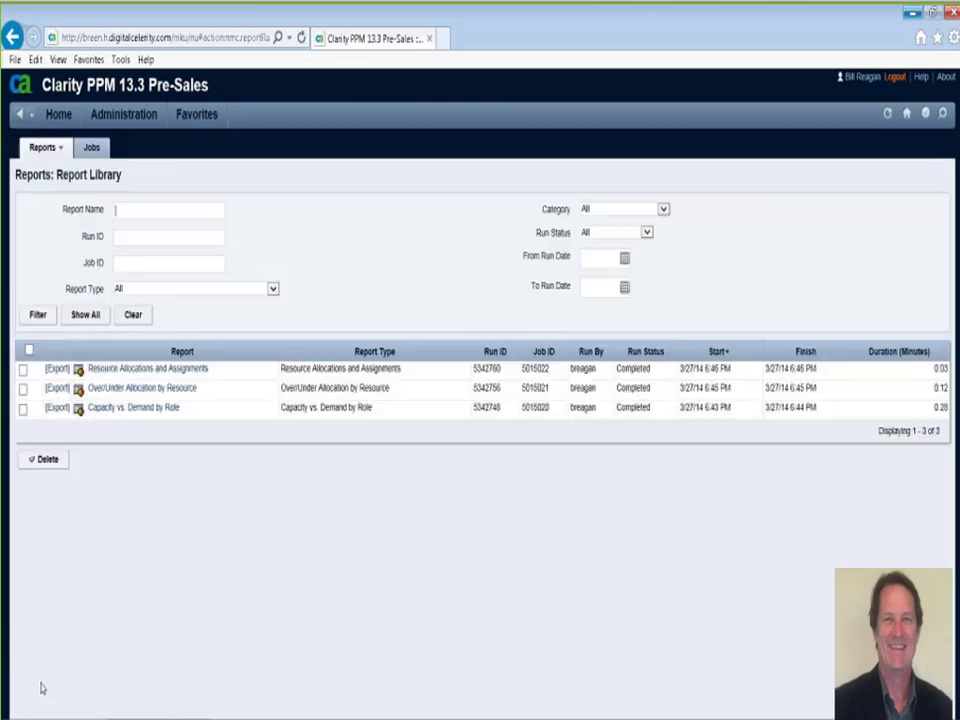
left_click(78, 370)
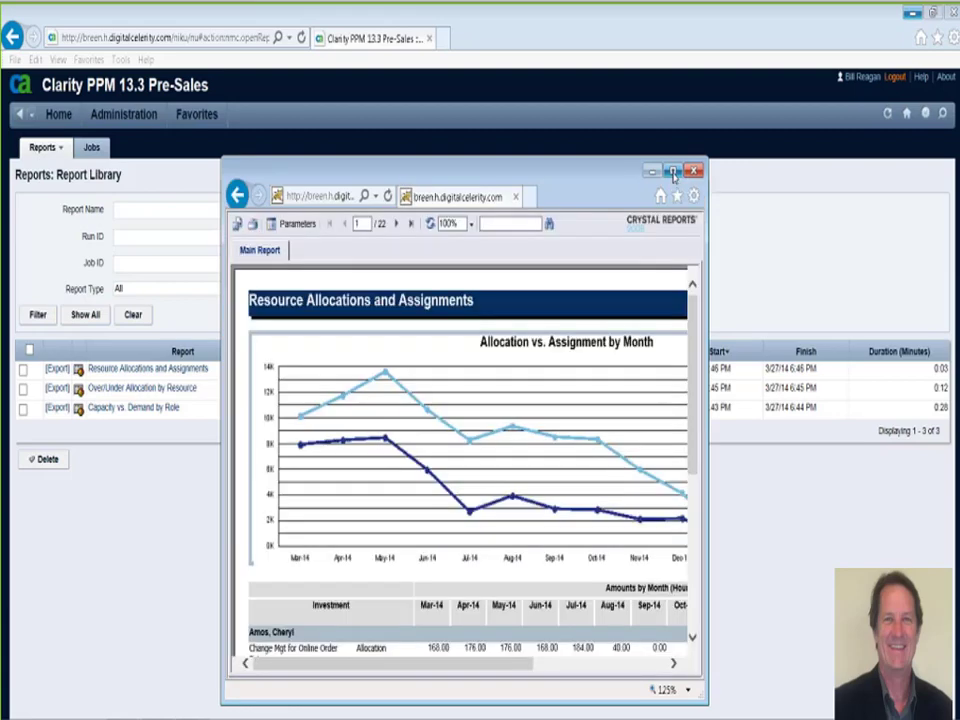
left_click(674, 172)
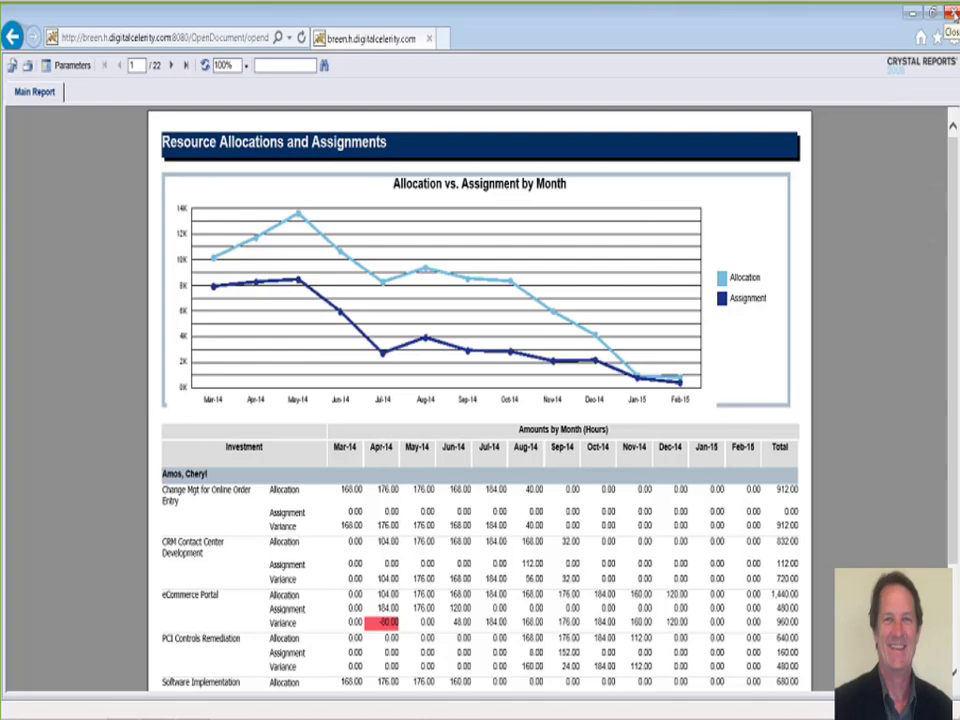
left_click(952, 11)
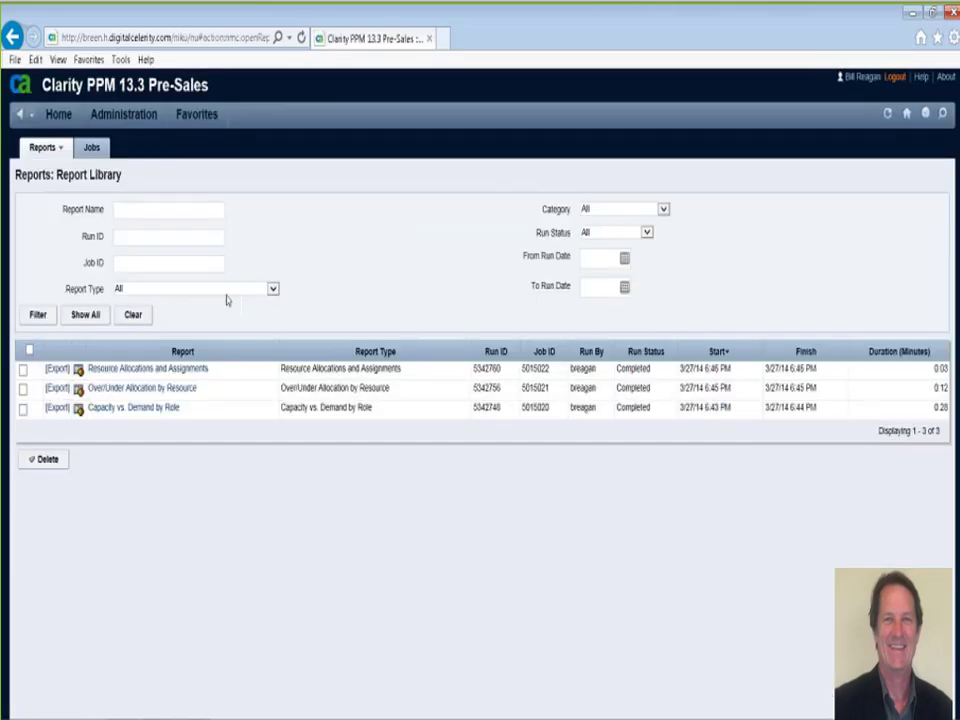
View the completed Capacity vs. Demand by Role report in a maximized window
left_click(138, 416)
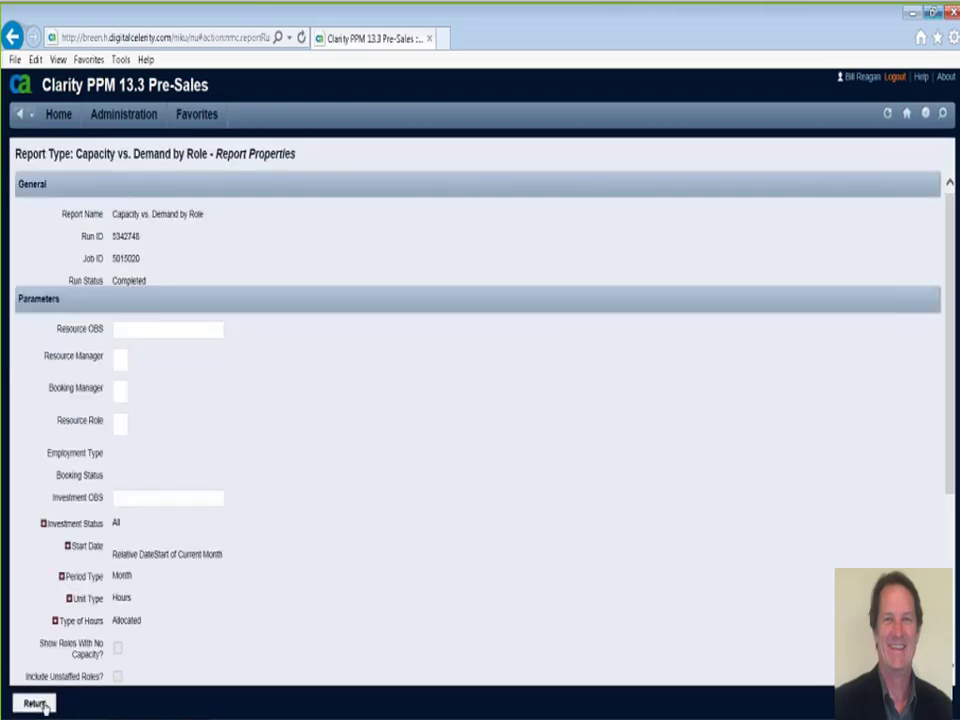
left_click(35, 700)
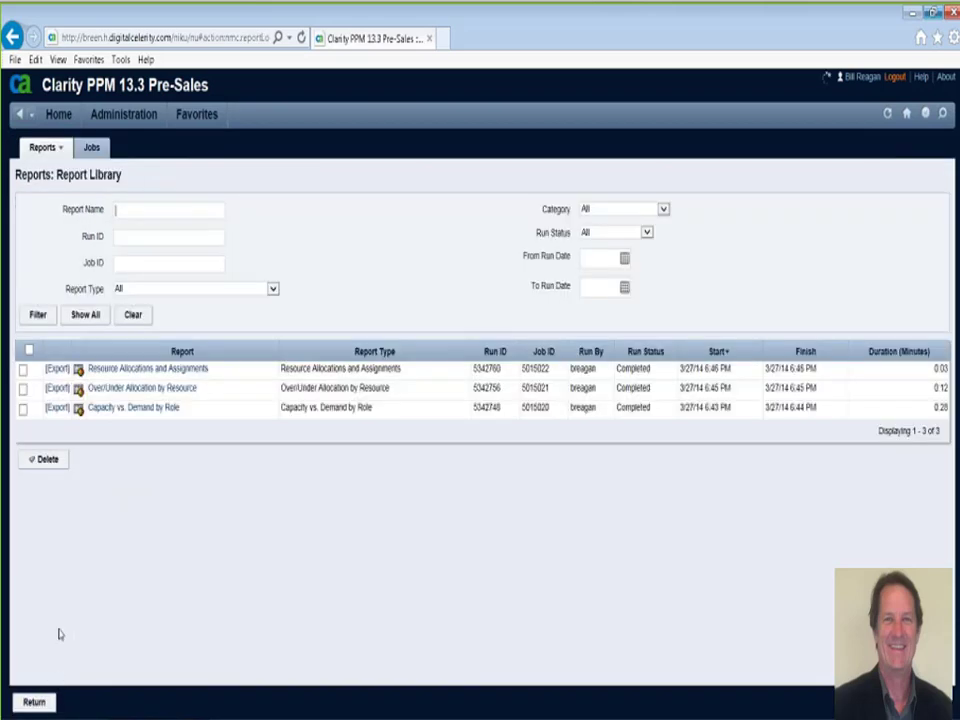
left_click(79, 416)
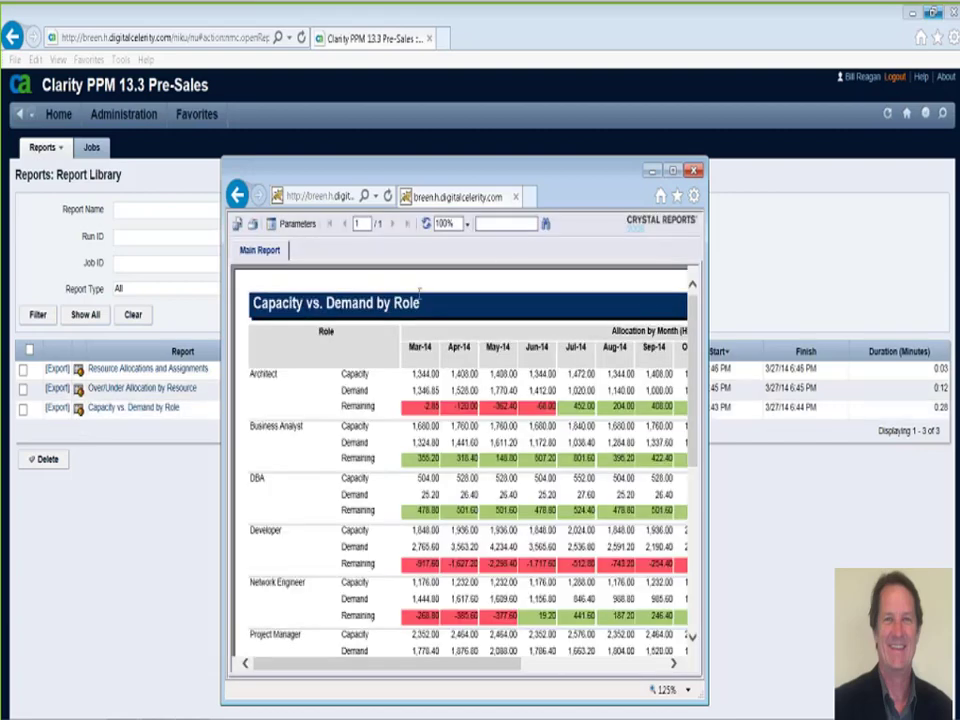
left_click(673, 171)
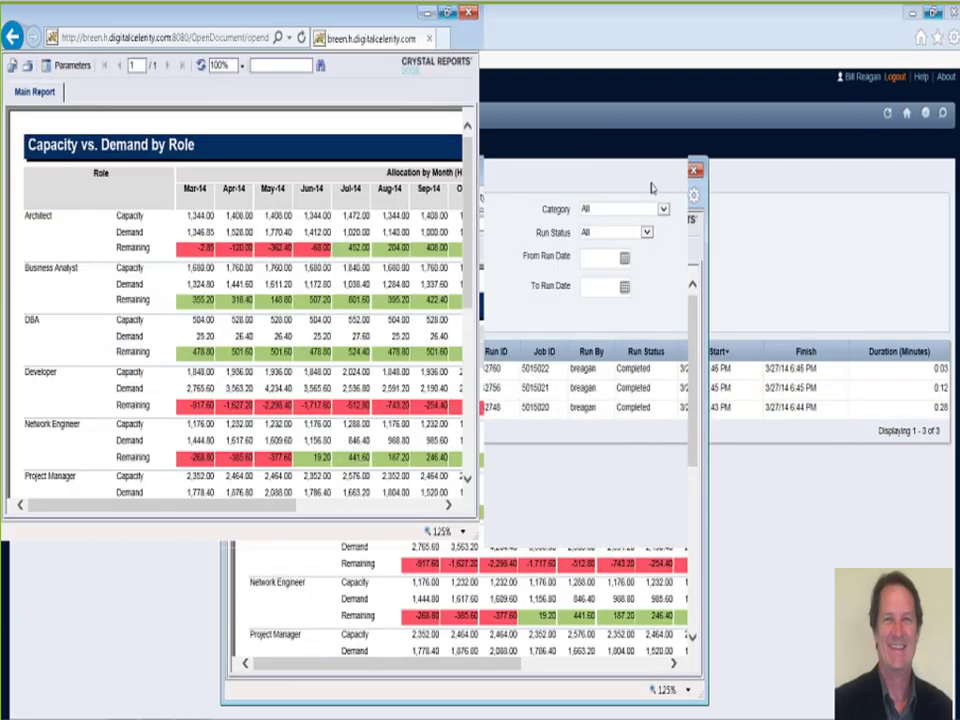